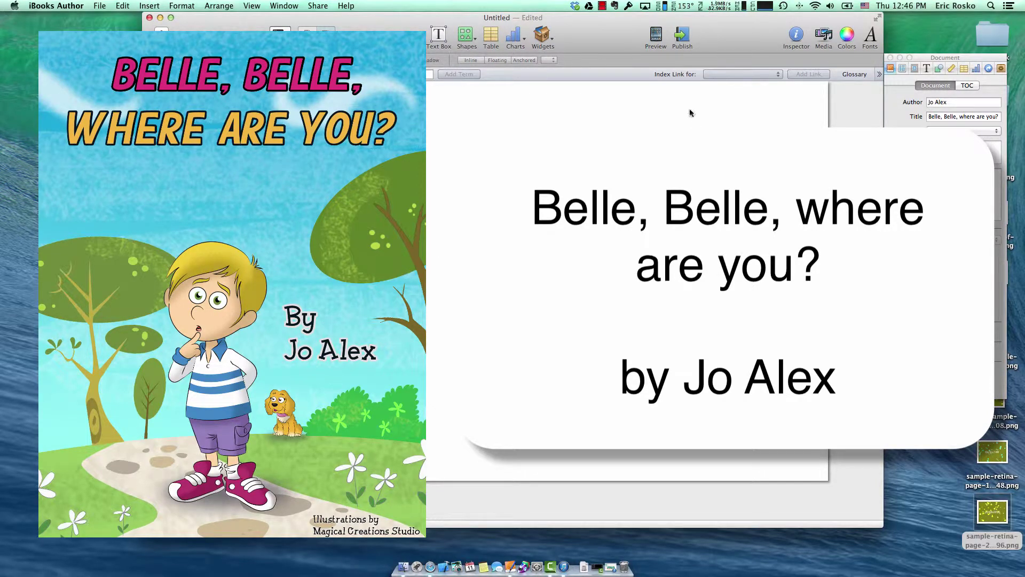
# Step: Place 02.png, the boy's room illustration, on the Chapter 1 page and nudge it toward the top left
pyautogui.moveTo(916, 62); pyautogui.dragTo(838, 200)
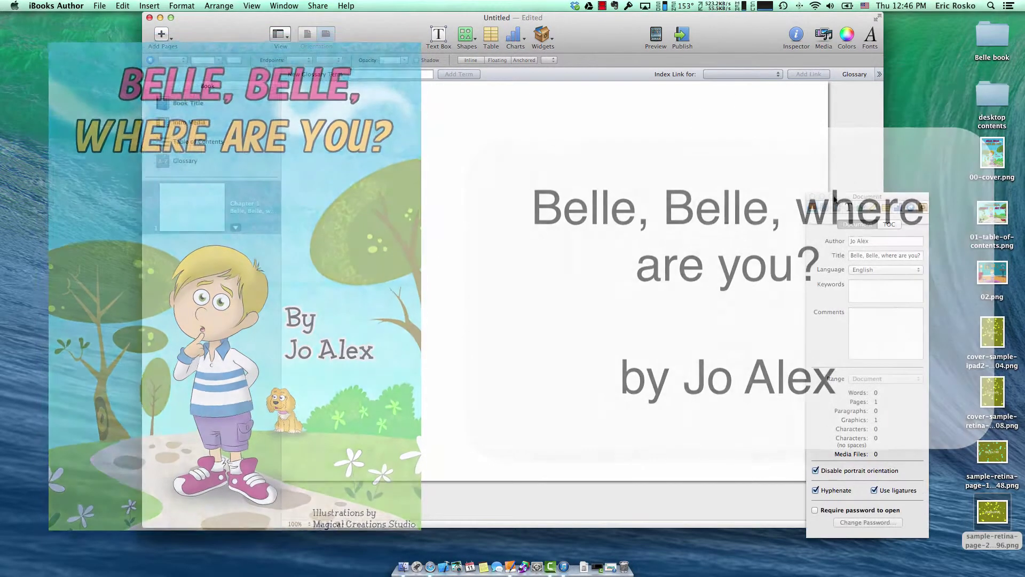
pyautogui.click(994, 213)
pyautogui.moveTo(988, 284); pyautogui.dragTo(480, 268)
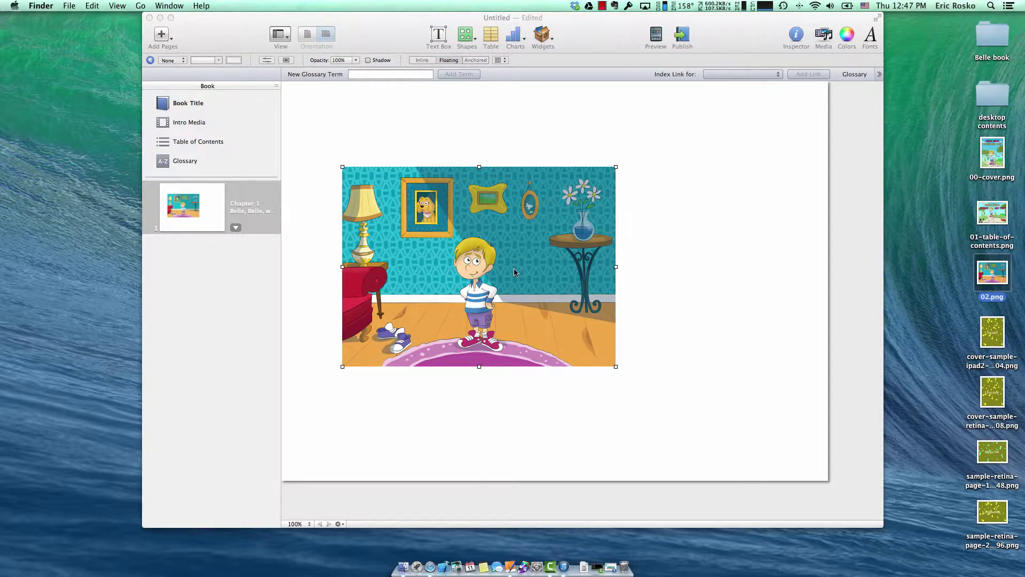
pyautogui.moveTo(514, 273); pyautogui.dragTo(458, 207)
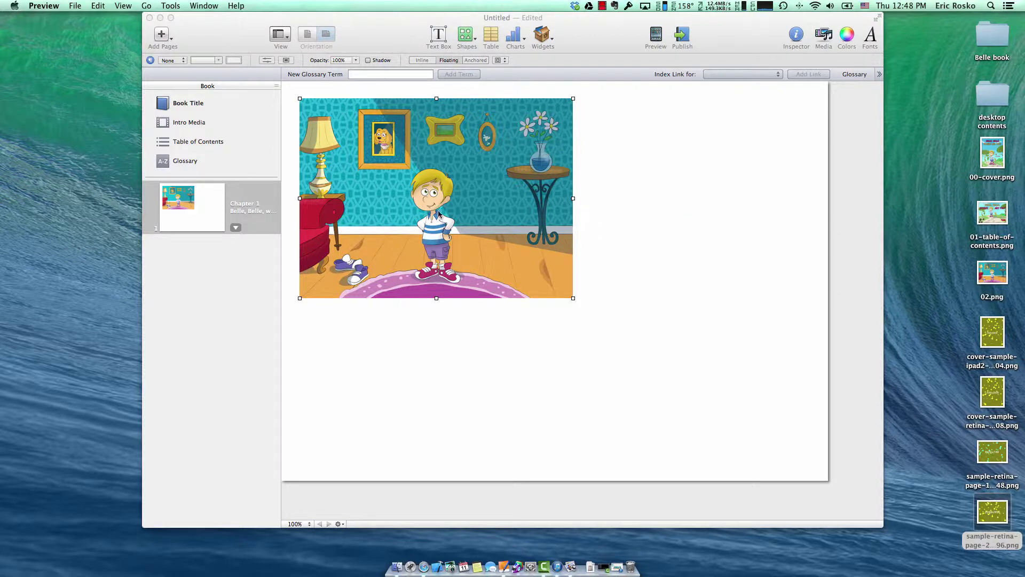
# Step: Anchor the room illustration at the top-left corner and stretch it to about 1024 × 748 pt
pyautogui.moveTo(468, 221)
pyautogui.mouseDown()
pyautogui.moveTo(511, 246)
pyautogui.moveTo(513, 258)
pyautogui.moveTo(452, 219)
pyautogui.mouseUp()
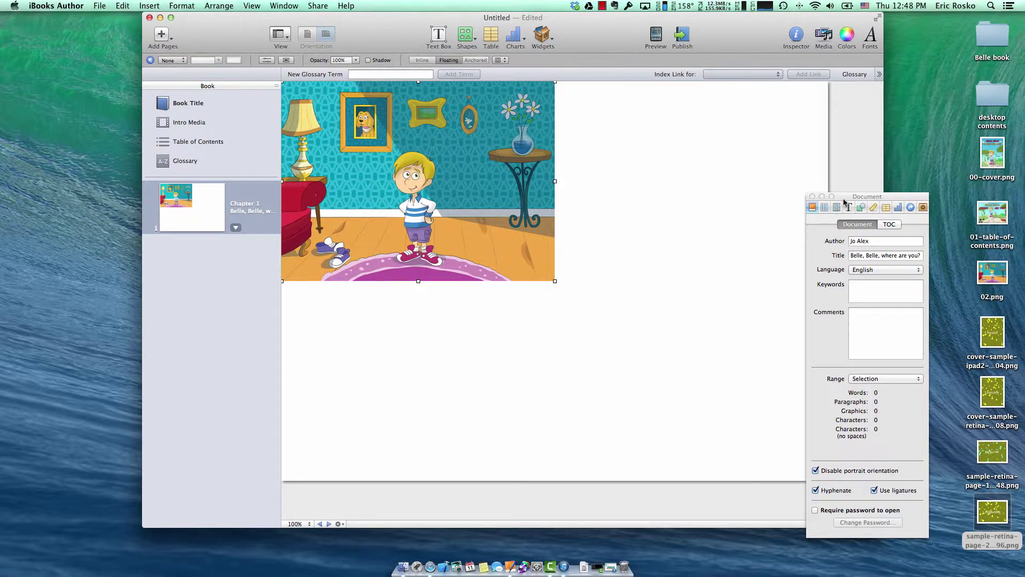
pyautogui.moveTo(844, 201); pyautogui.dragTo(901, 170)
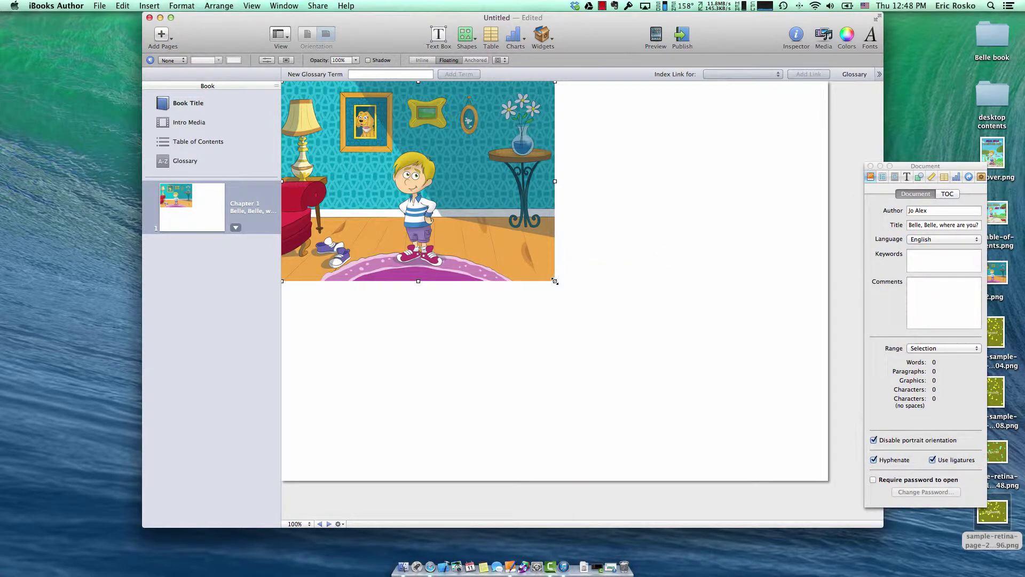
pyautogui.moveTo(555, 280); pyautogui.dragTo(804, 480)
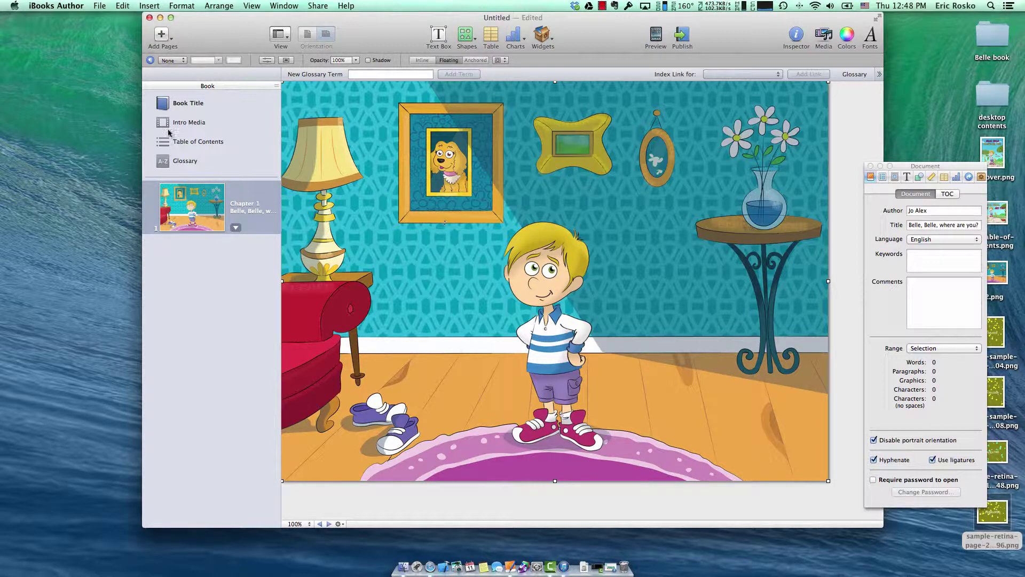
# Step: Add 01-table-of-contents.png to the Table of Contents page, align it left, and enlarge it to fill the page
pyautogui.click(202, 142)
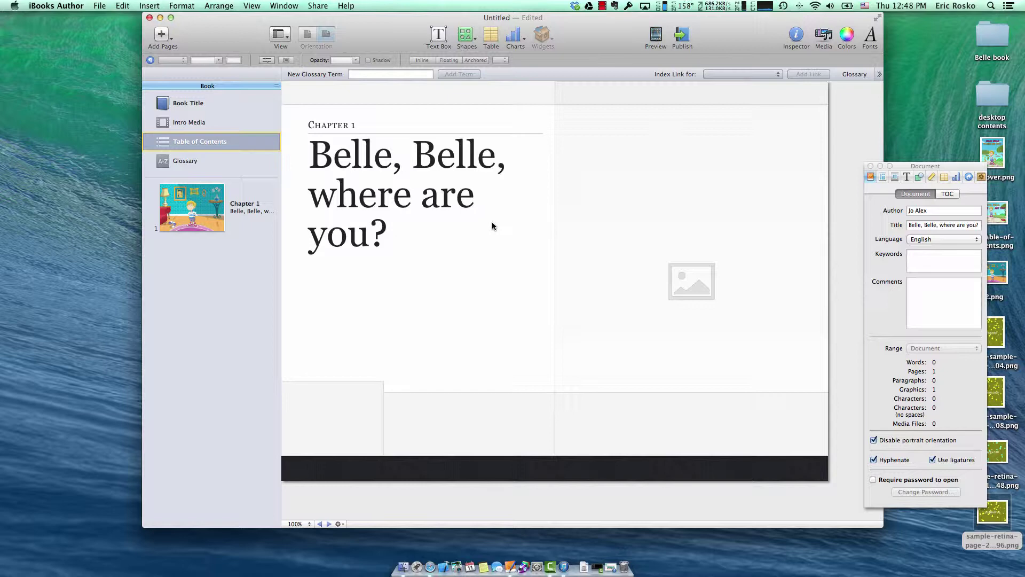
pyautogui.moveTo(895, 163); pyautogui.dragTo(864, 183)
pyautogui.moveTo(992, 213); pyautogui.dragTo(446, 207)
pyautogui.moveTo(533, 239); pyautogui.dragTo(512, 215)
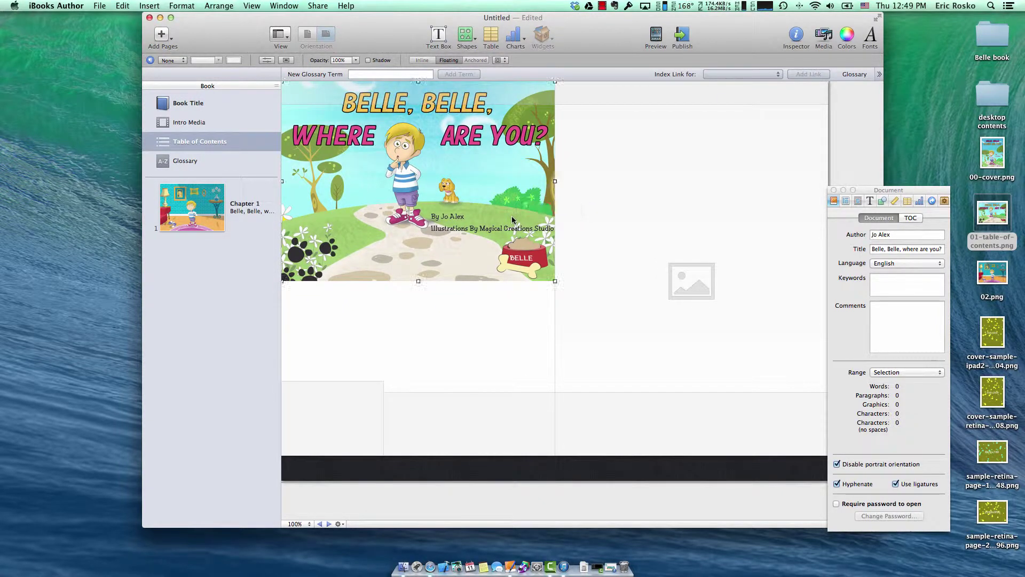
pyautogui.moveTo(866, 191); pyautogui.dragTo(881, 183)
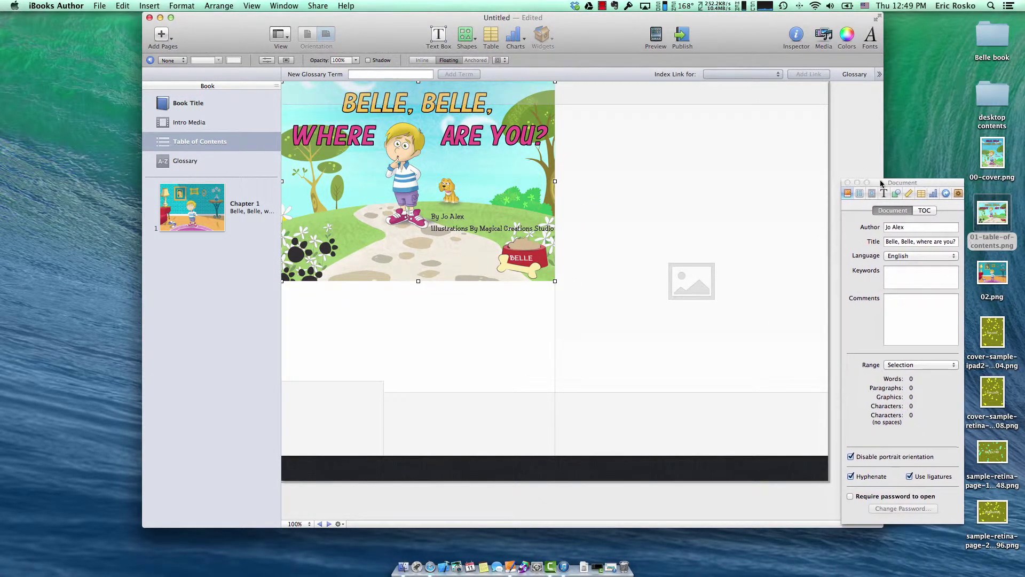
pyautogui.moveTo(555, 281); pyautogui.dragTo(829, 479)
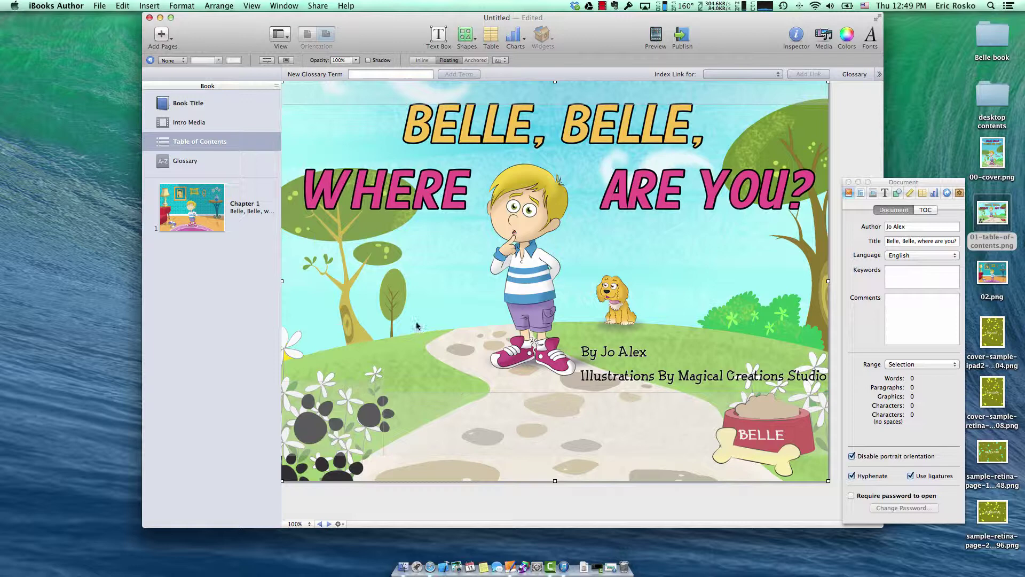
# Step: On the Book Title page, delete the Book Title placeholder text box
pyautogui.click(199, 104)
pyautogui.click(546, 165)
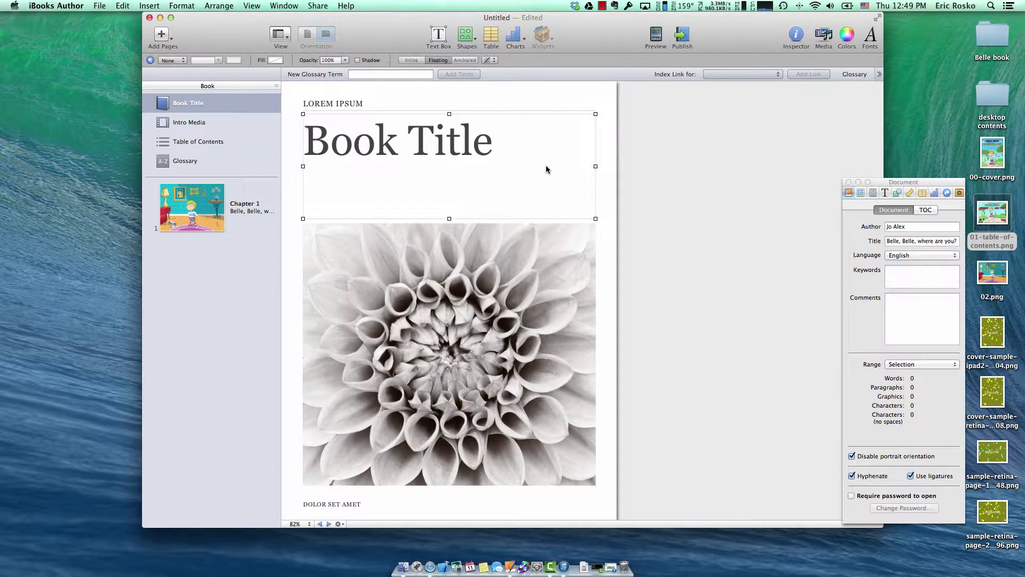
pyautogui.click(609, 212)
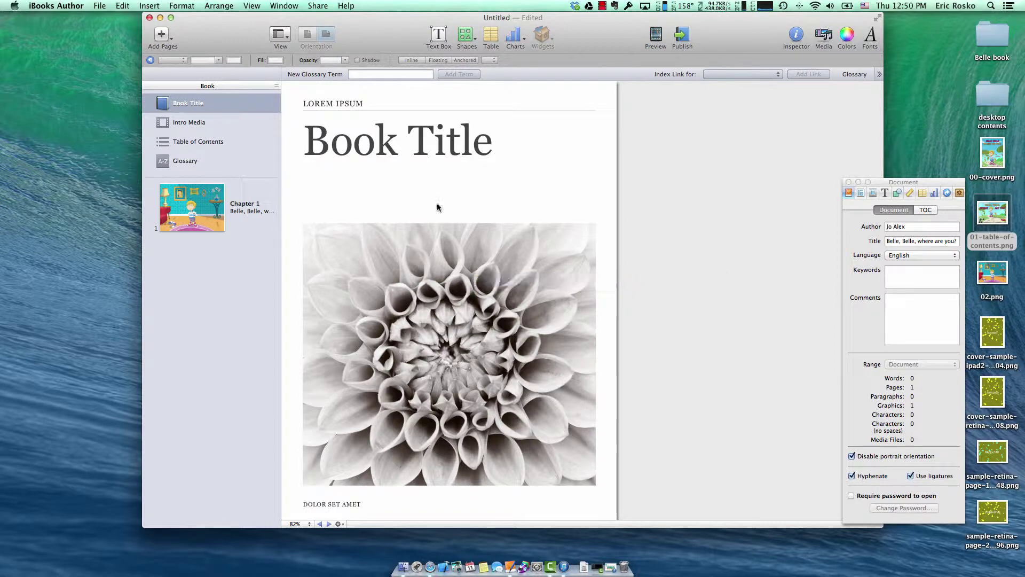
pyautogui.click(423, 158)
pyautogui.press('Delete')
# Step: Delete the flower photo, the DOLOR SET AMET and LOREM IPSUM placeholders, and the thin rule
pyautogui.click(409, 306)
pyautogui.press('Delete')
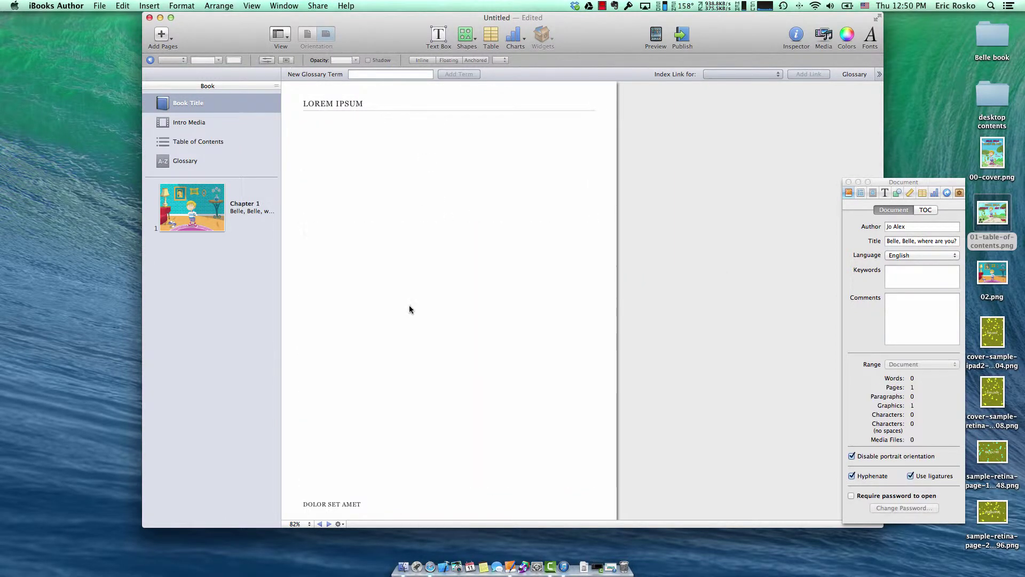
pyautogui.click(355, 503)
pyautogui.press('Delete')
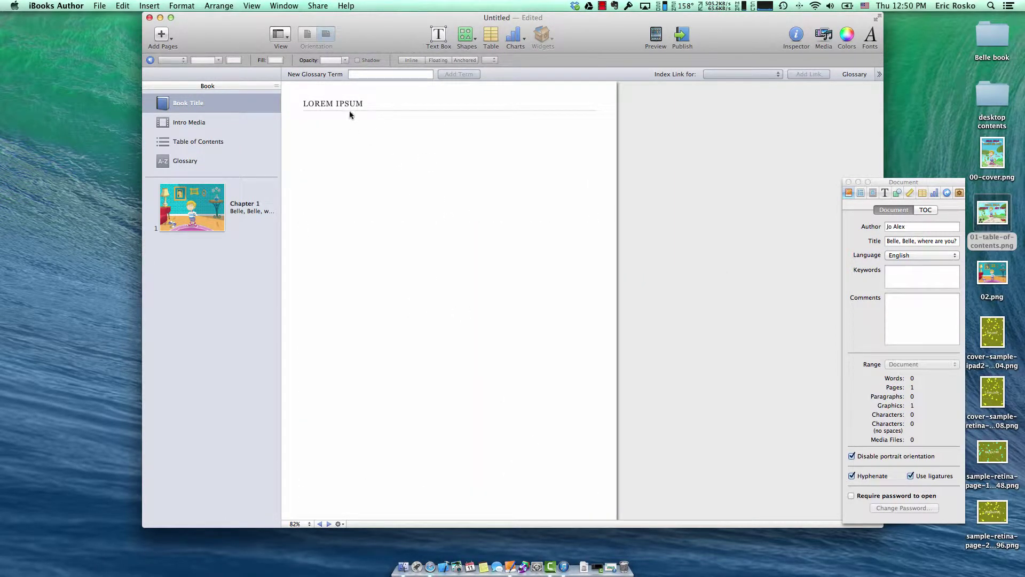
pyautogui.click(350, 109)
pyautogui.press('Delete')
pyautogui.click(379, 111)
pyautogui.press('Delete')
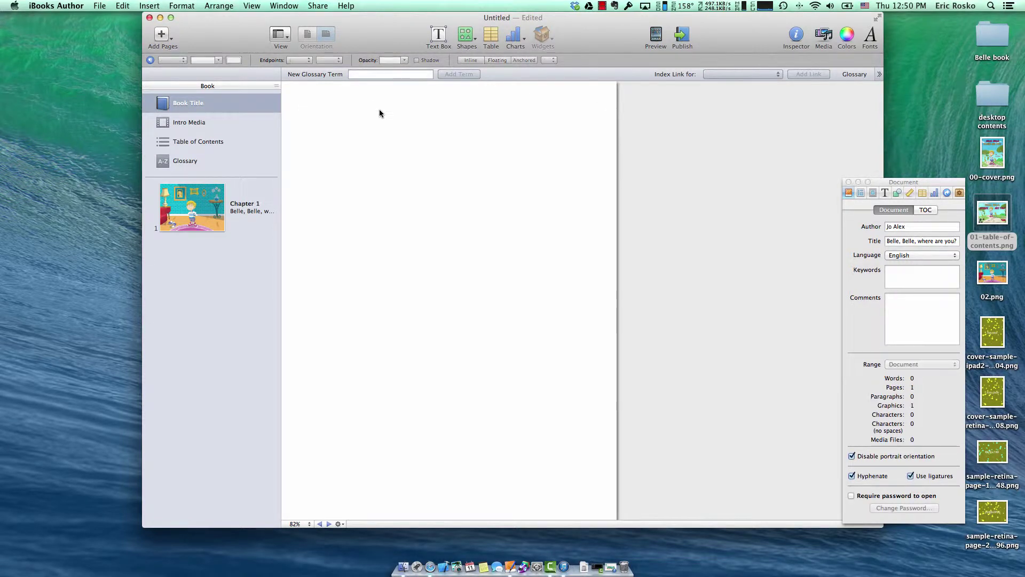
# Step: Place 00-cover.png at the Book Title page's top-left and enlarge it to about 767 × 1003 pt
pyautogui.click(990, 152)
pyautogui.moveTo(990, 149); pyautogui.dragTo(415, 245)
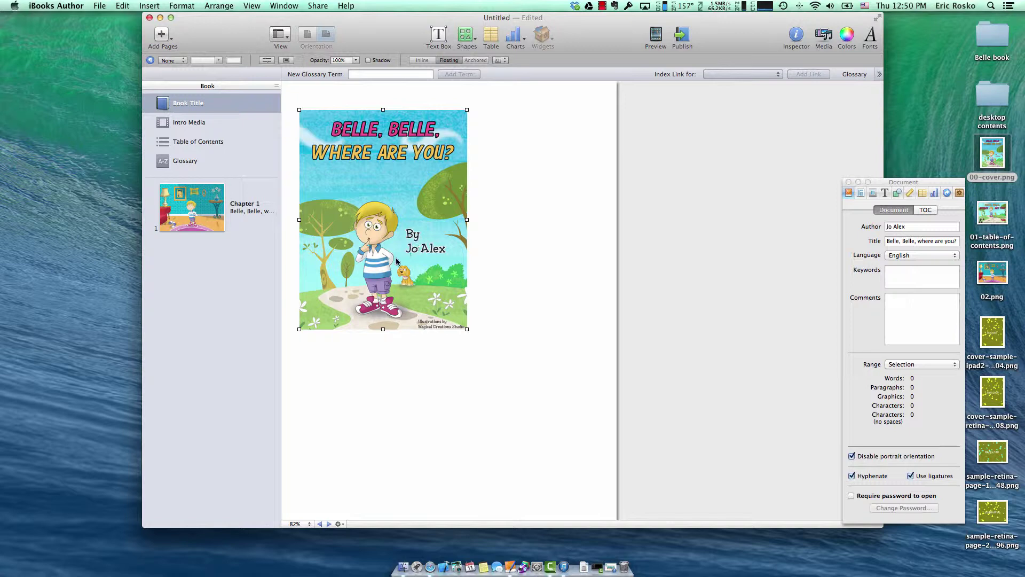
pyautogui.moveTo(395, 261); pyautogui.dragTo(383, 231)
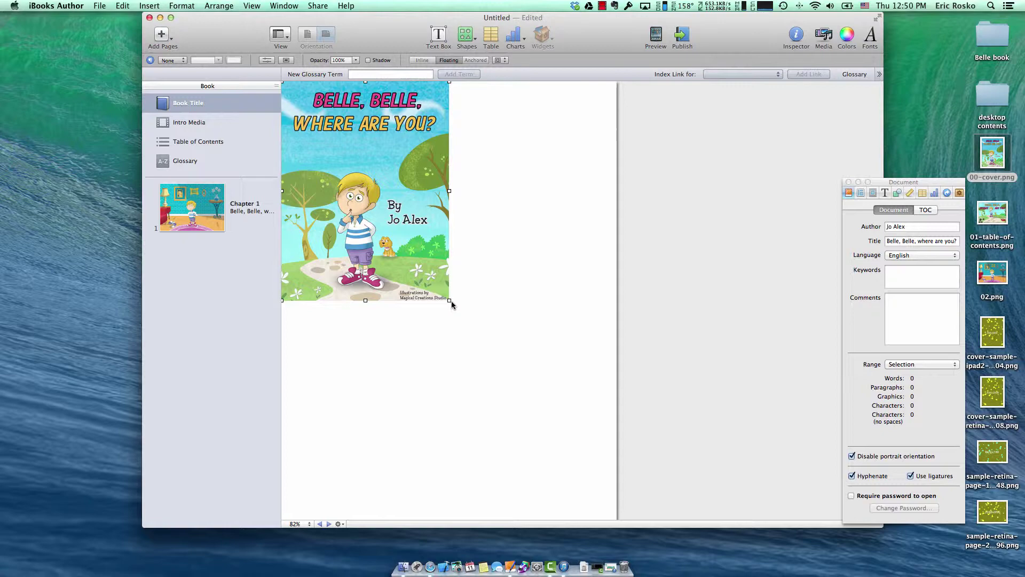
pyautogui.moveTo(450, 300); pyautogui.dragTo(616, 516)
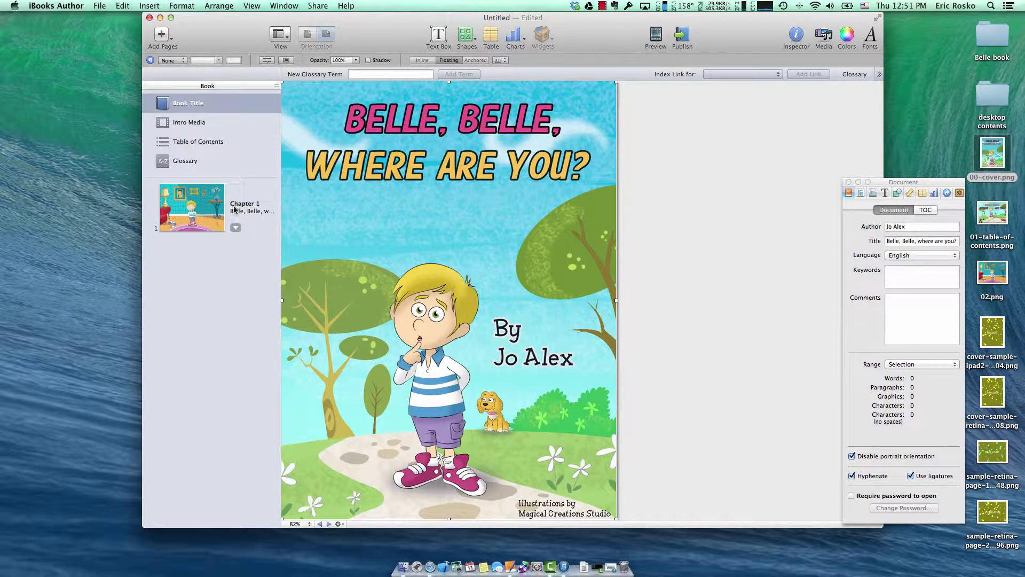
# Step: Add two default pages after the Chapter 1 illustration and select the two-column frame on page 2
pyautogui.click(202, 209)
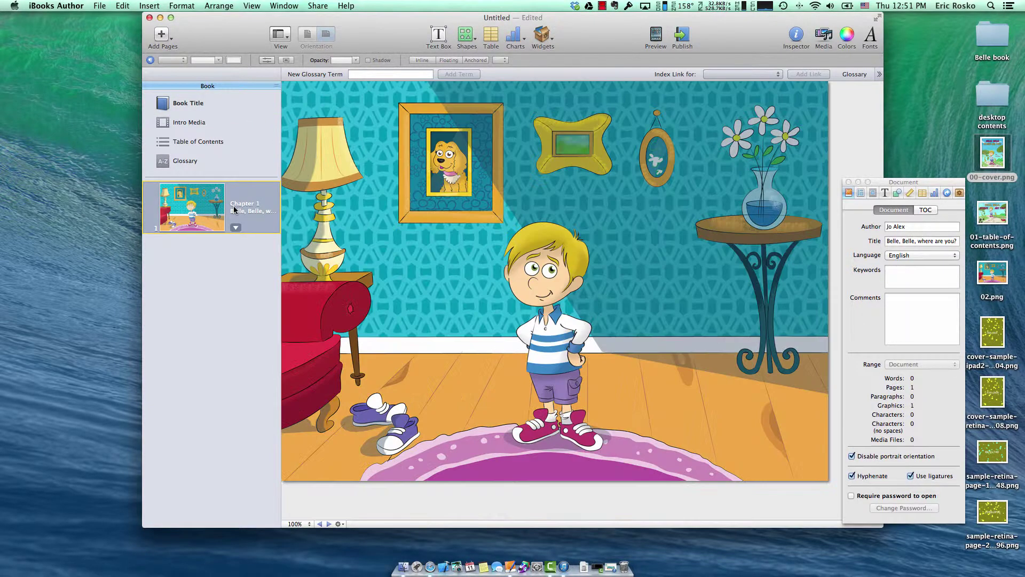
pyautogui.rightClick(182, 214)
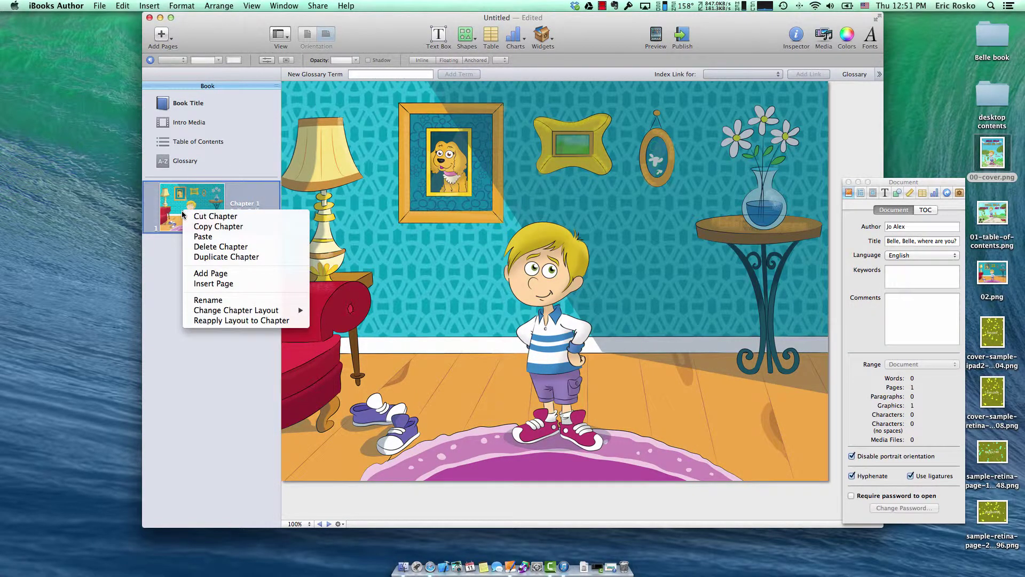
pyautogui.click(215, 273)
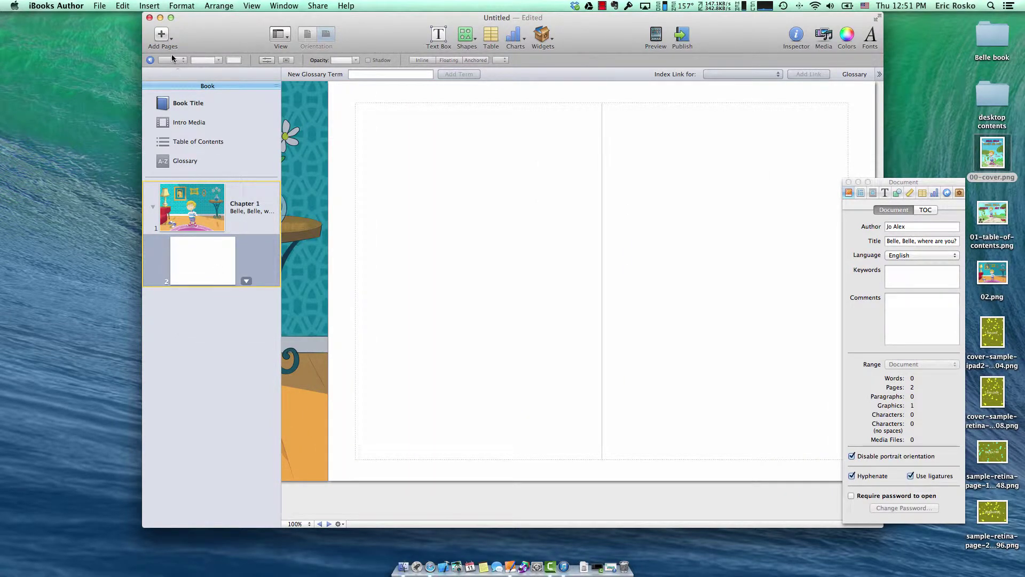
pyautogui.click(165, 38)
pyautogui.moveTo(194, 133)
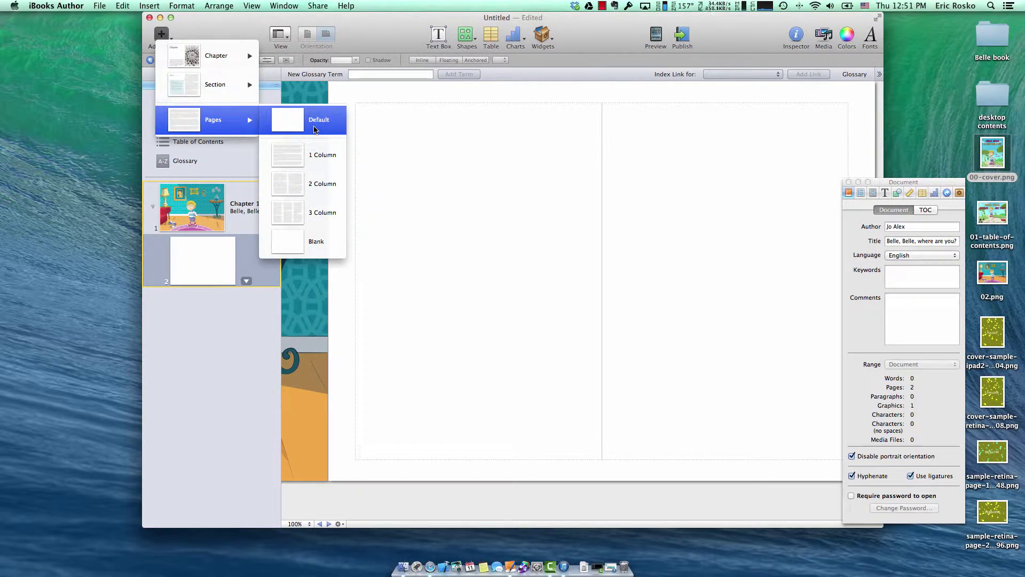
pyautogui.click(314, 129)
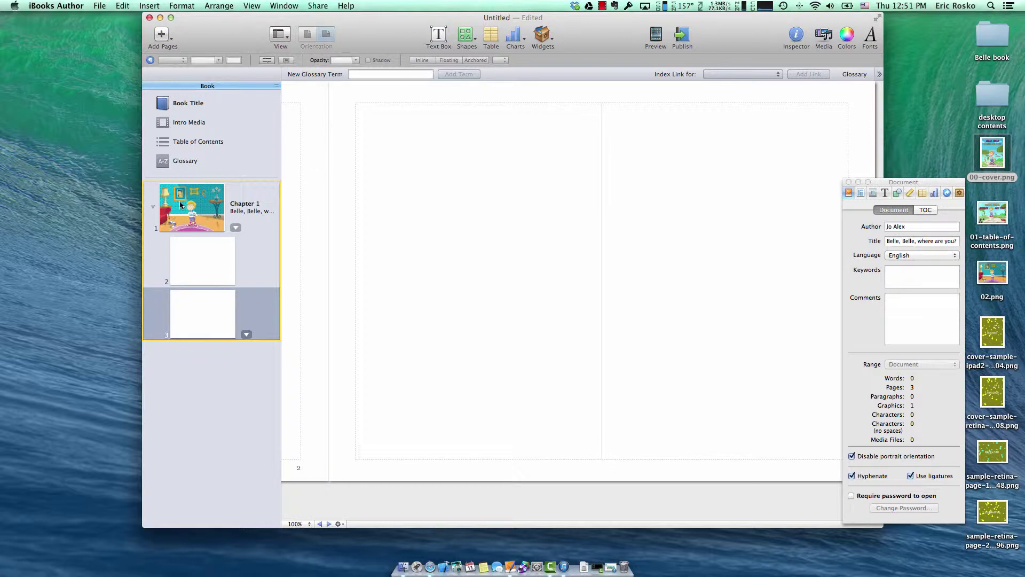
pyautogui.click(205, 246)
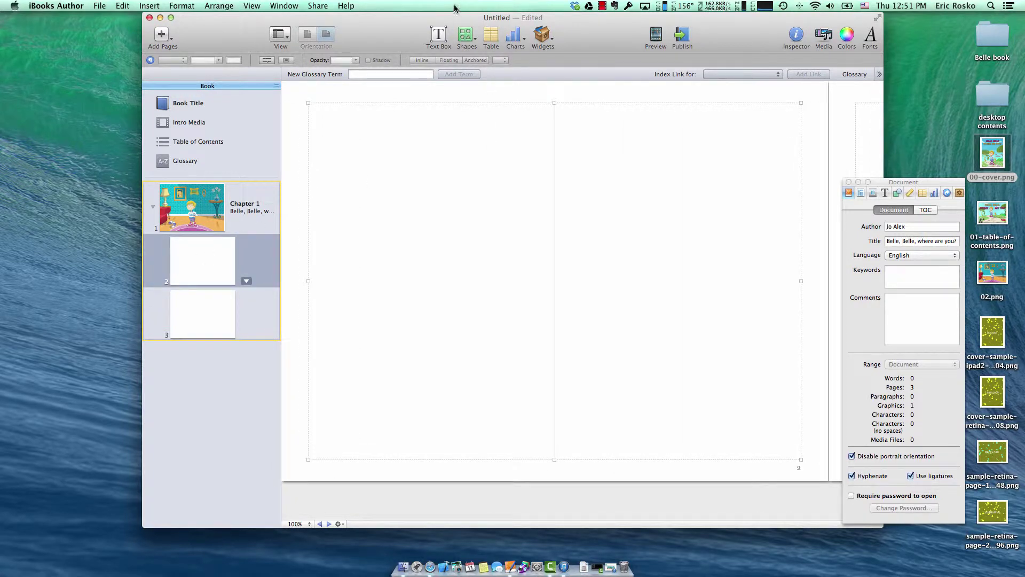
pyautogui.click(569, 297)
# Step: Insert a text box on page 2 reading 'Page 2'
pyautogui.click(439, 35)
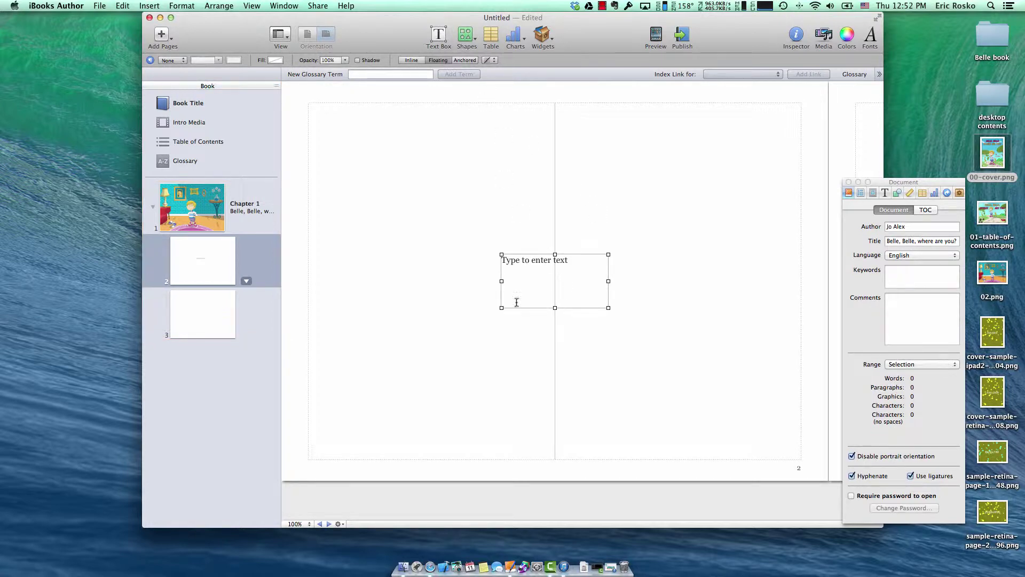
pyautogui.doubleClick(562, 263)
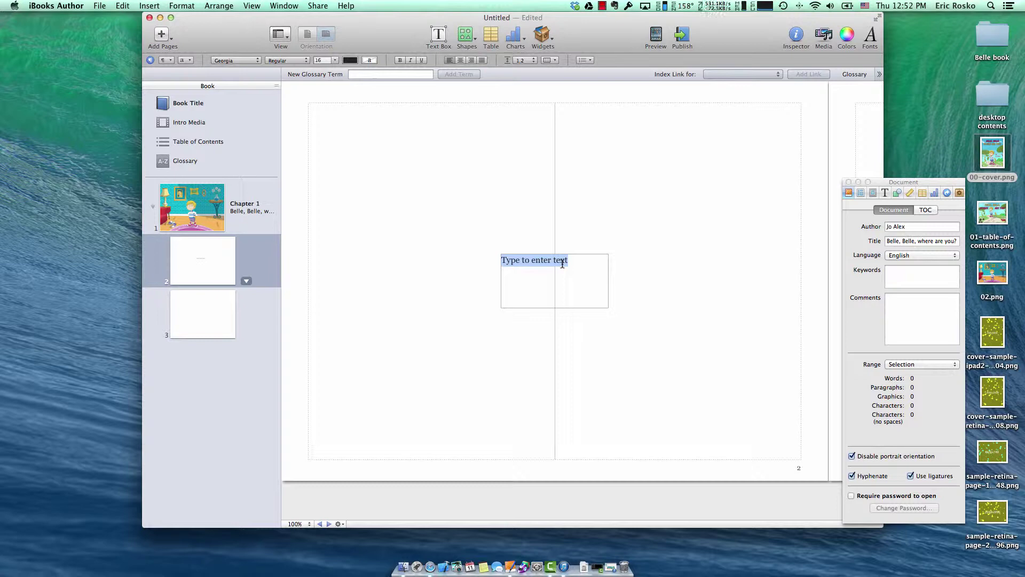
pyautogui.write('Page 2')
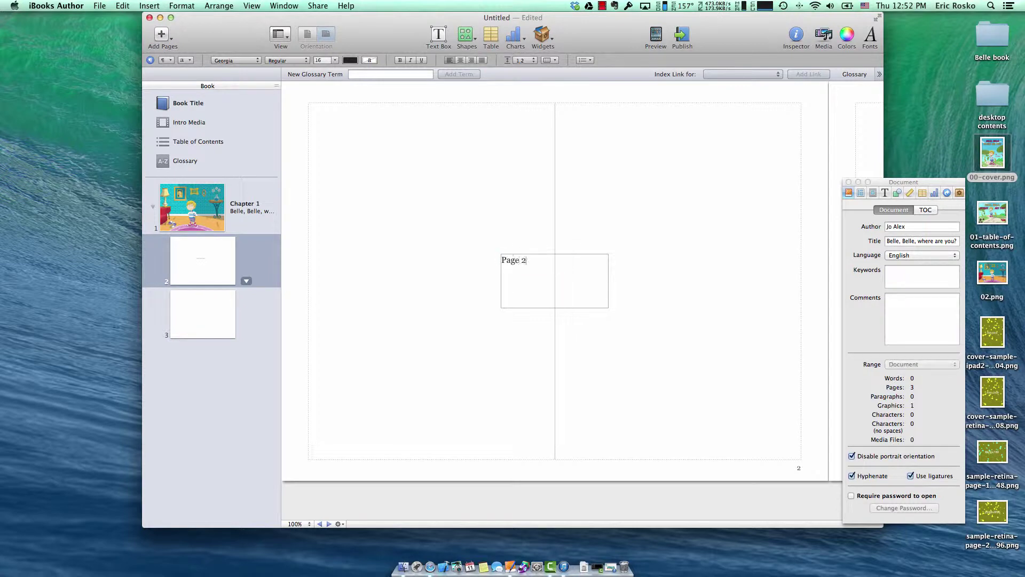
# Step: Insert a text box on page 3 reading 'Page 3'
pyautogui.click(194, 317)
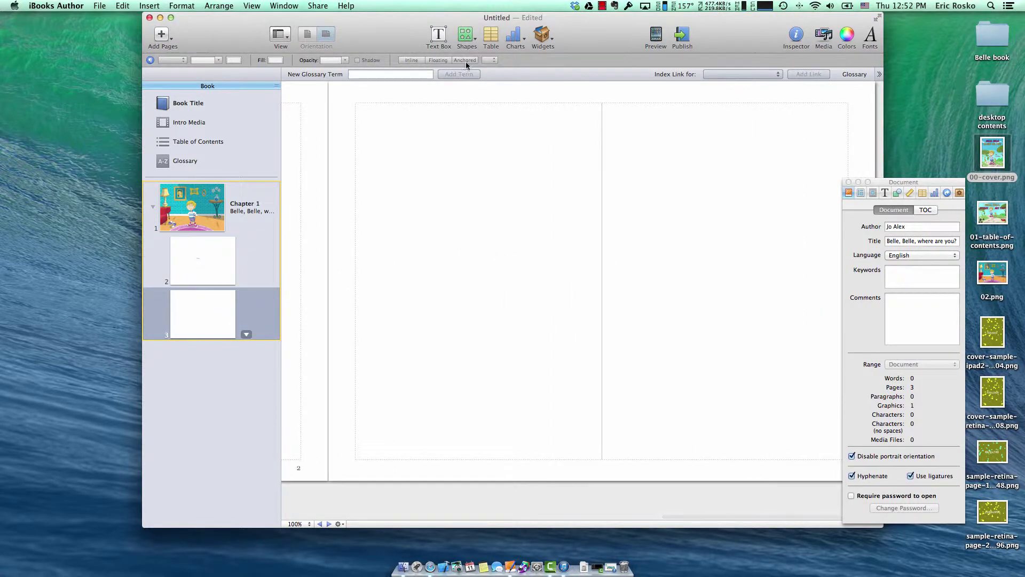
pyautogui.click(442, 36)
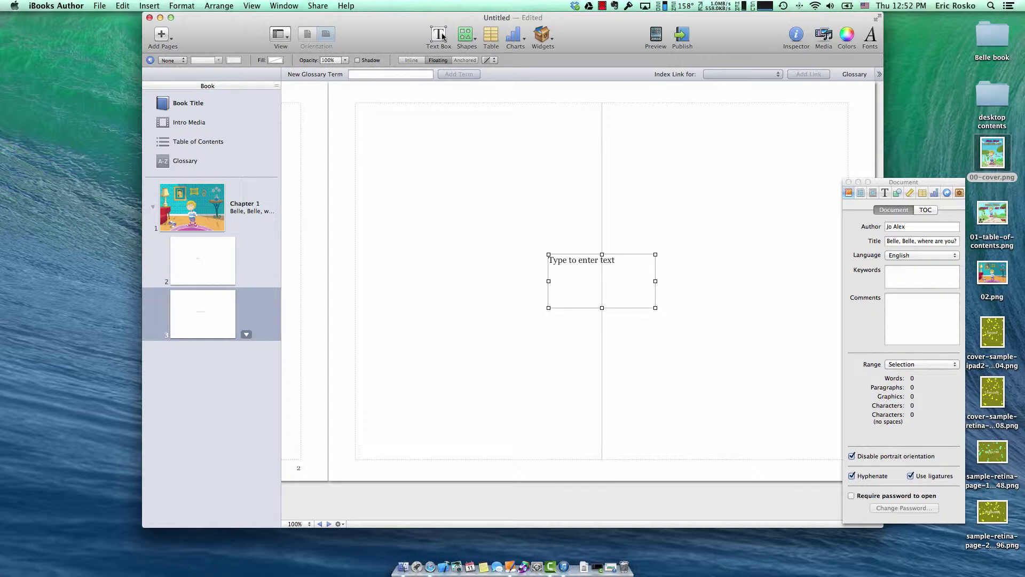
pyautogui.doubleClick(600, 279)
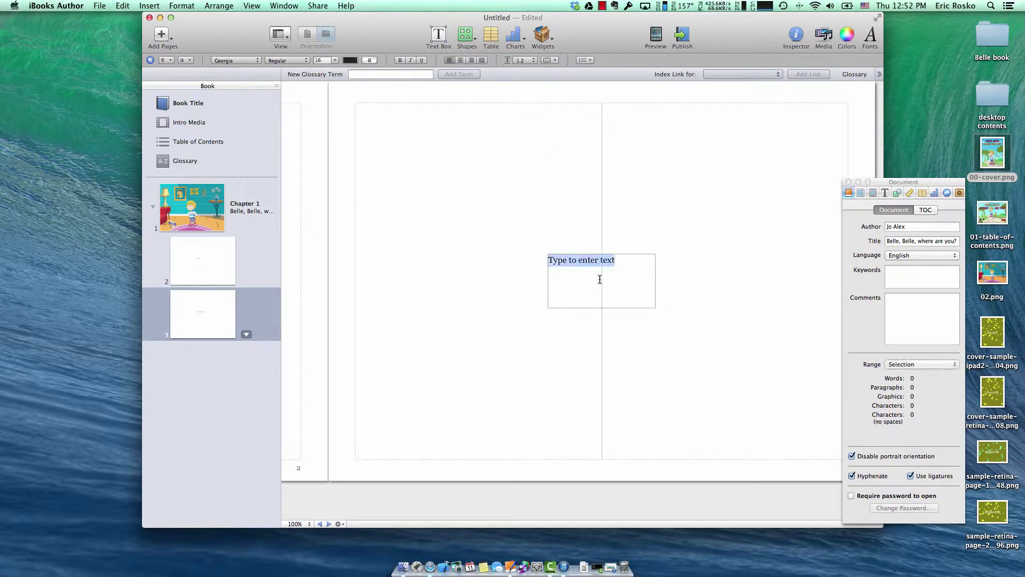
pyautogui.write('Page 3')
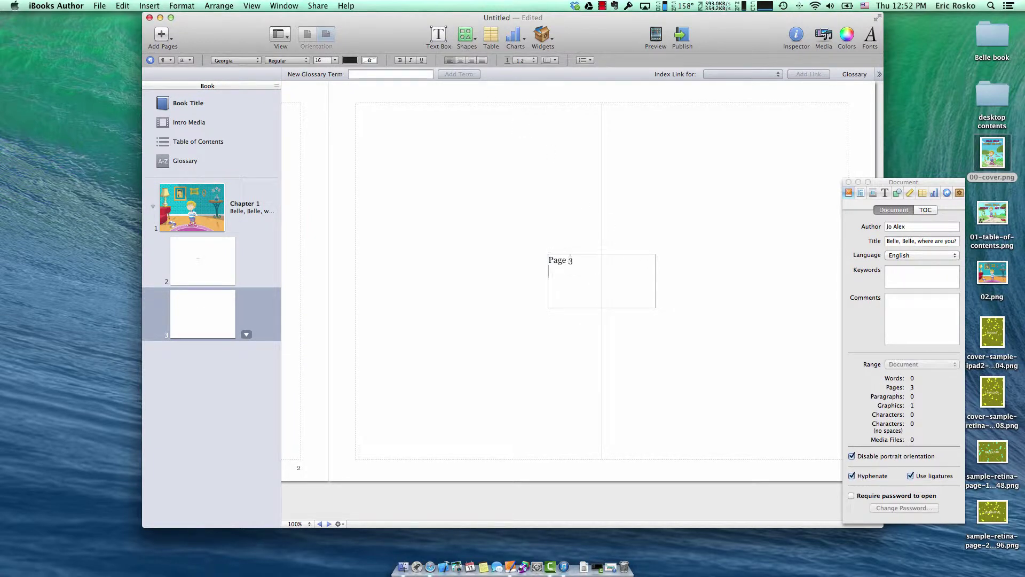
pyautogui.press('Return')
pyautogui.click(678, 222)
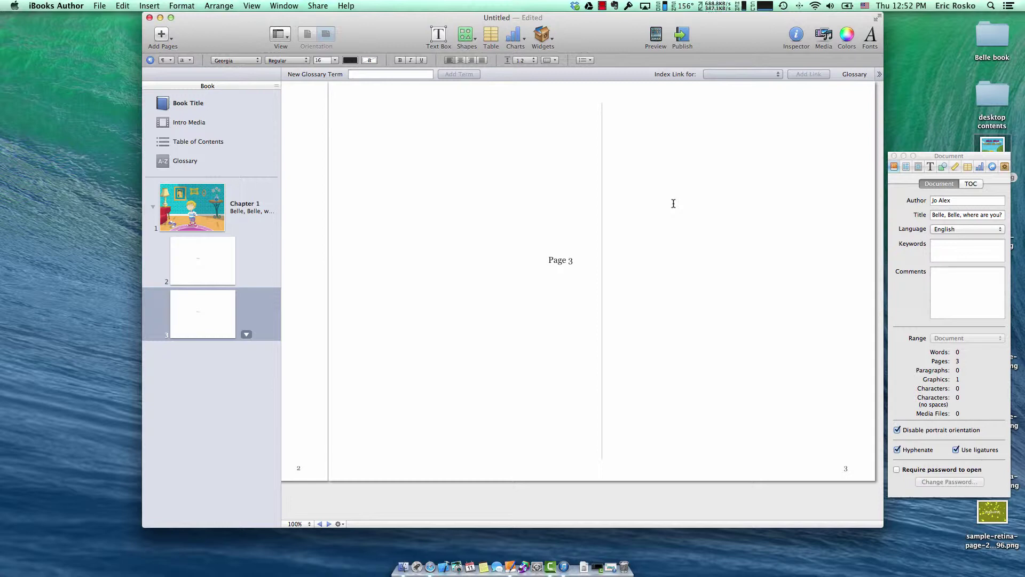
# Step: Preview the book in iBooks for Mac on this computer
pyautogui.click(656, 38)
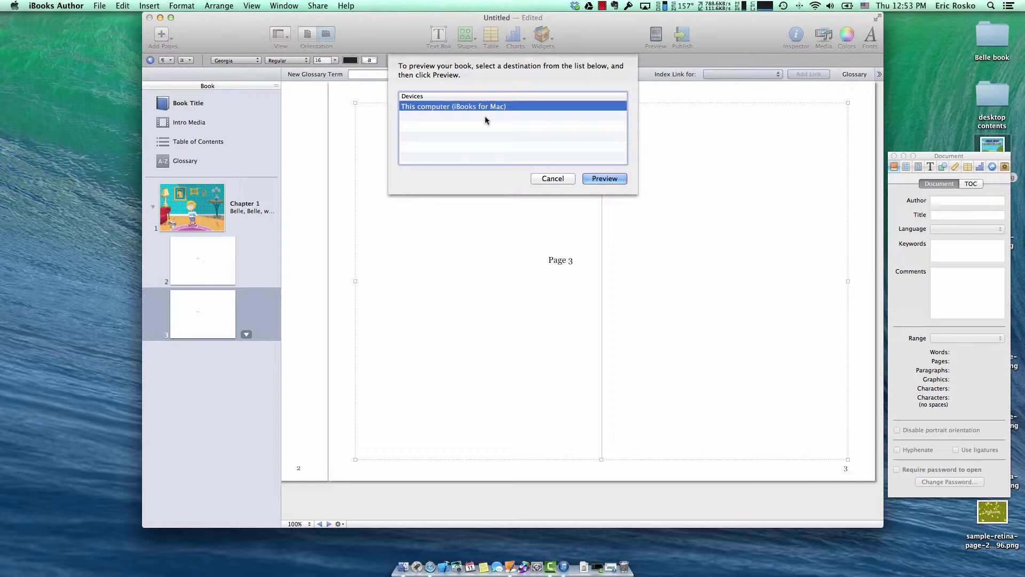
pyautogui.click(607, 179)
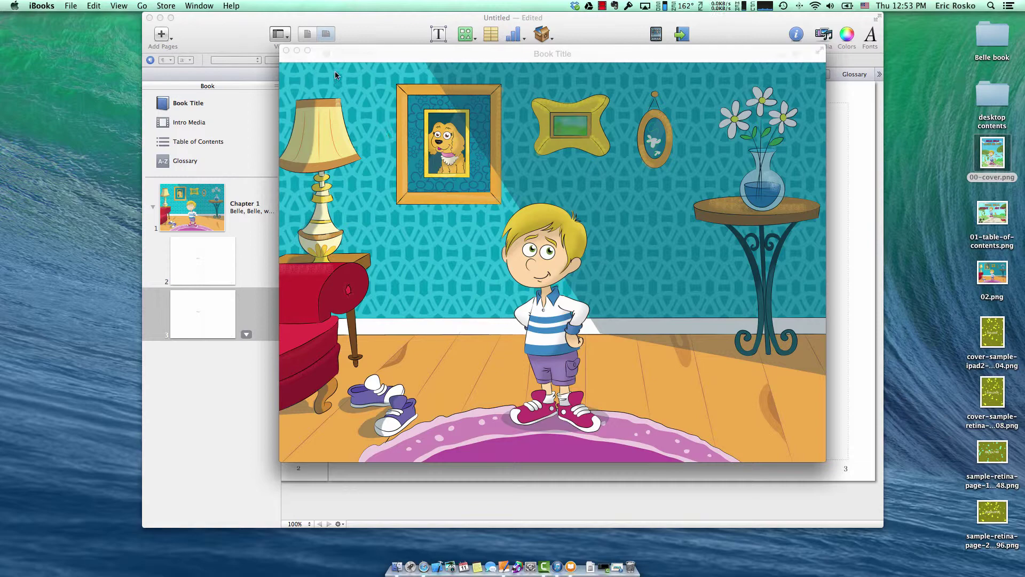
# Step: Show the preview's table of contents as page thumbnails 1 to 3
pyautogui.moveTo(326, 57)
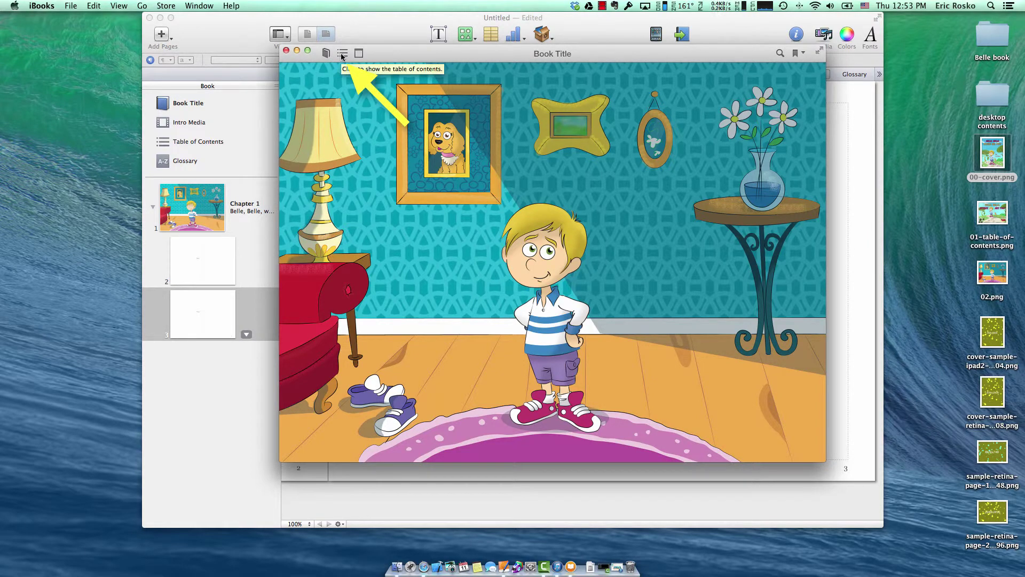
pyautogui.click(342, 54)
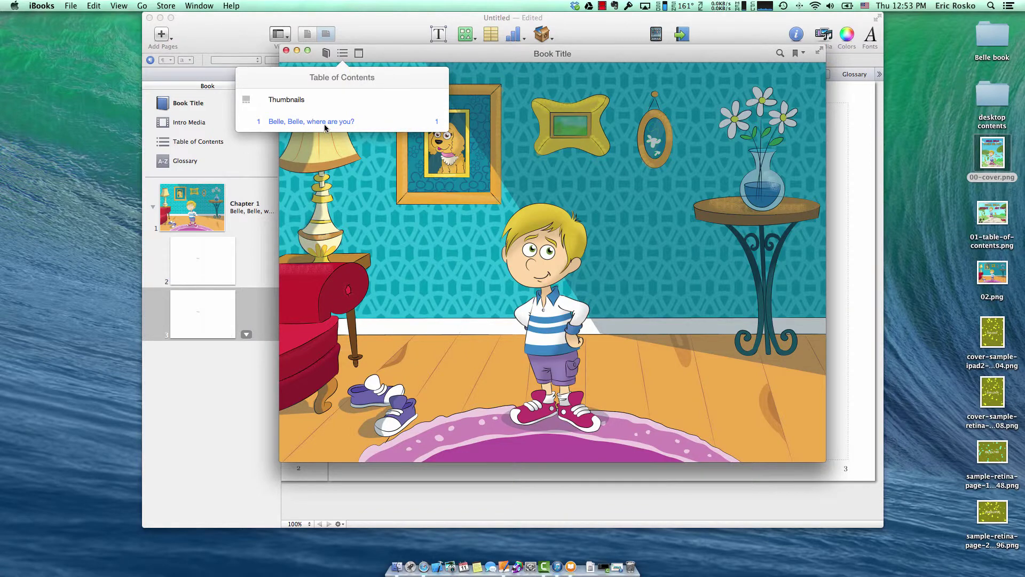
pyautogui.click(293, 100)
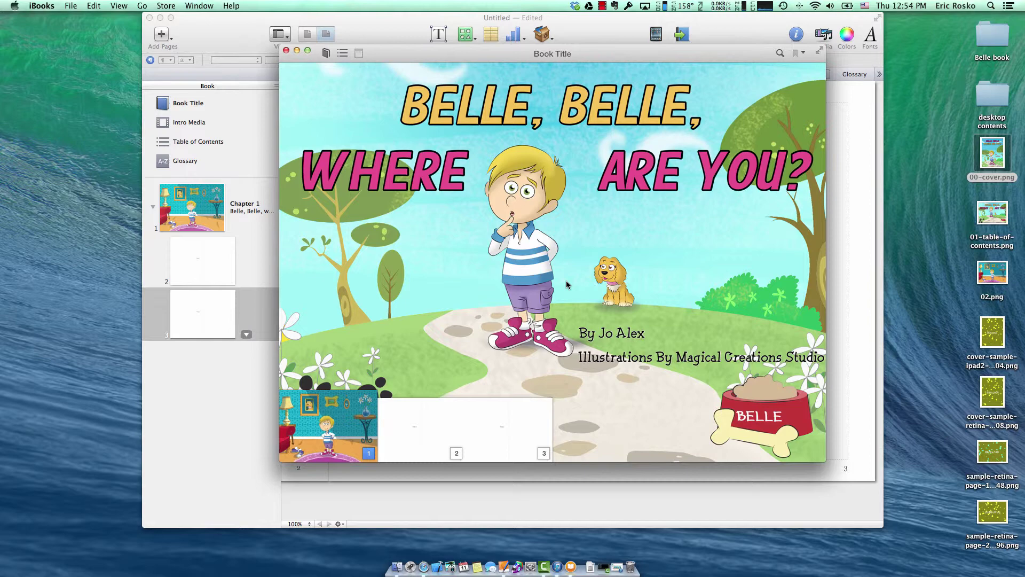
# Step: Close the book preview and return to the iBooks library
pyautogui.click(326, 54)
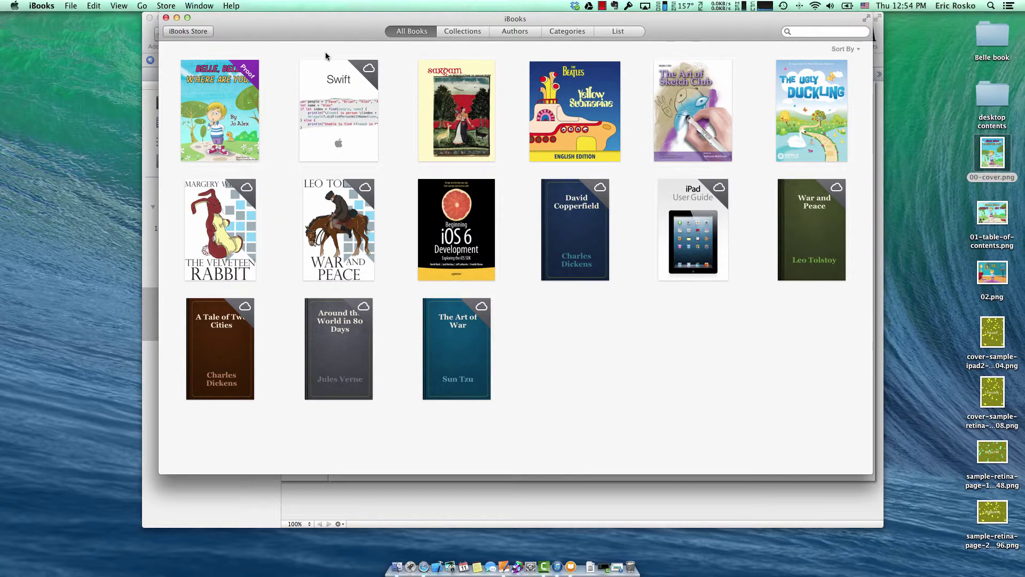